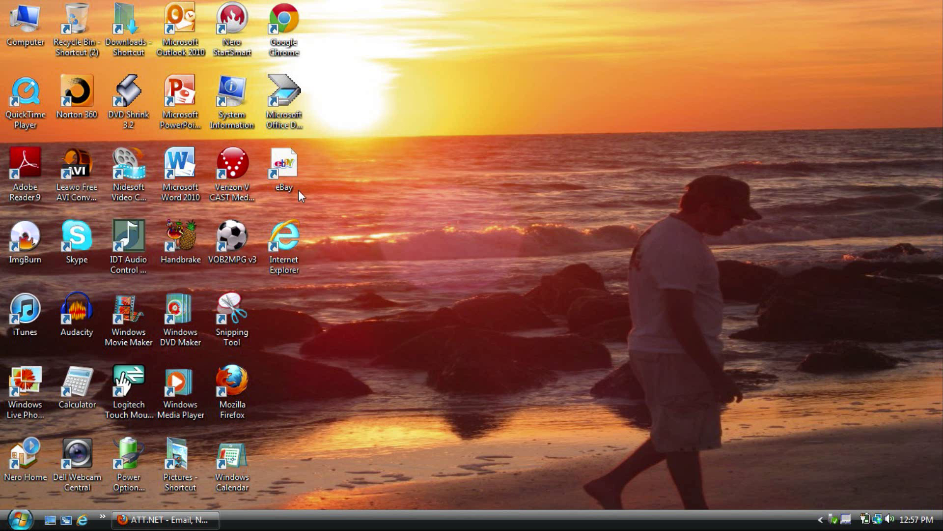
Launch Windows Live Photo Gallery from the Start menu's Windows Live program group
{"action": "left_click", "coordinate": [21, 521]}
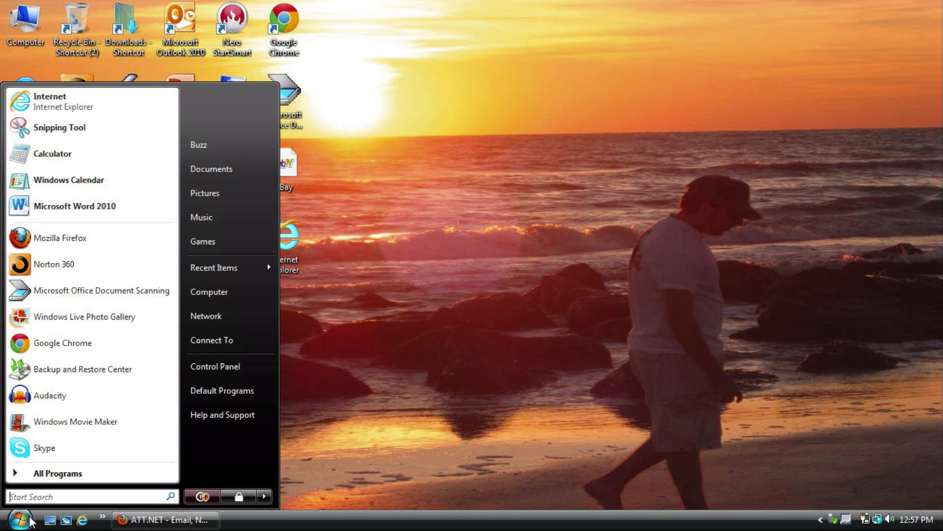
{"action": "left_click", "coordinate": [58, 473]}
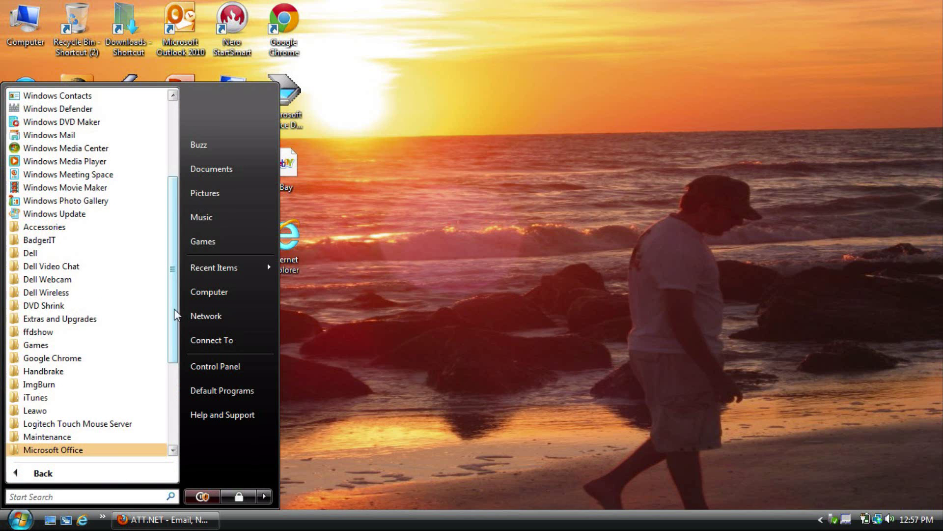
{"action": "scroll", "coordinate": [174, 309], "scroll_direction": "down", "scroll_amount": 4}
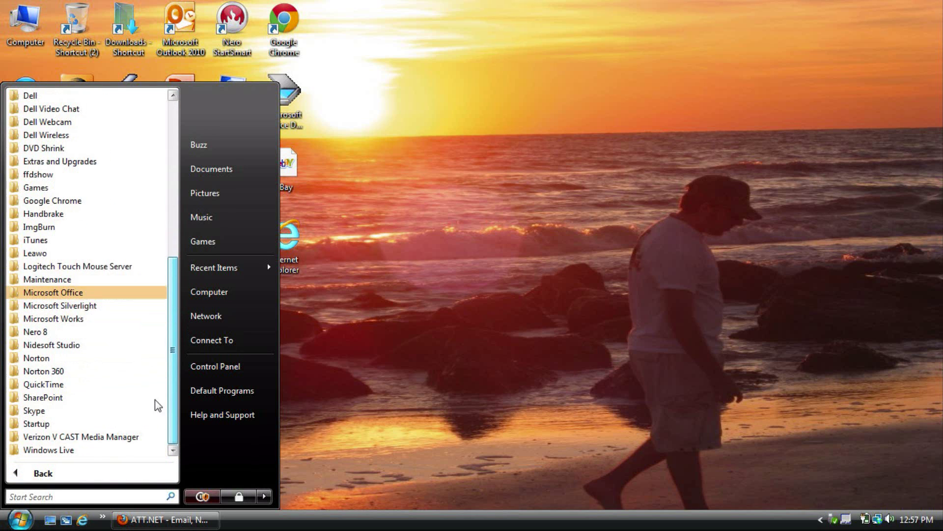
{"action": "left_click", "coordinate": [107, 452]}
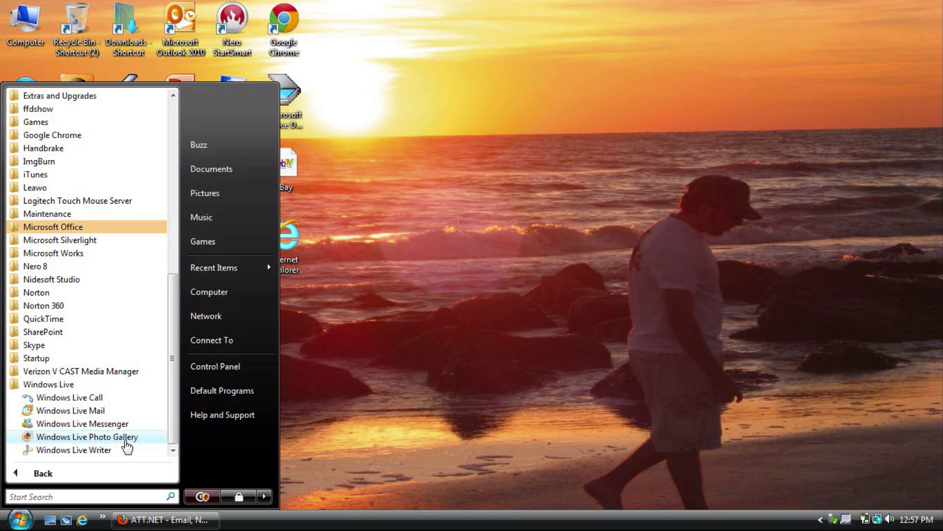
{"action": "left_click", "coordinate": [87, 437]}
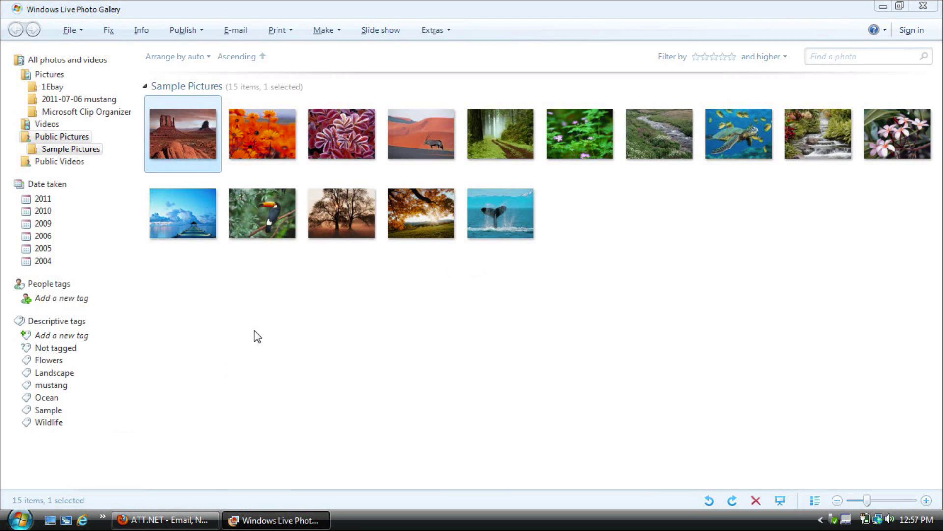
Start a File > Import scan from the HP Officejet 6300 scanner
{"action": "left_click", "coordinate": [72, 30]}
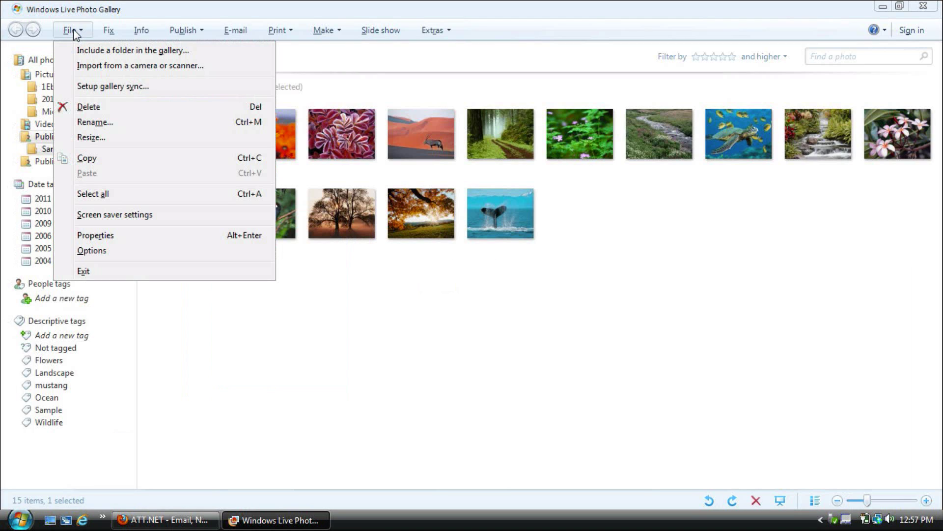
{"action": "left_click", "coordinate": [124, 68]}
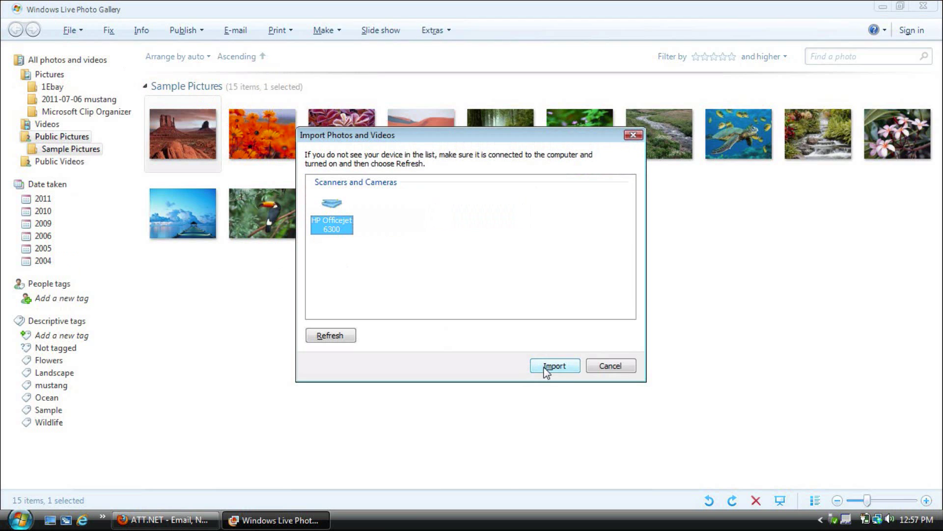
{"action": "left_click", "coordinate": [554, 365]}
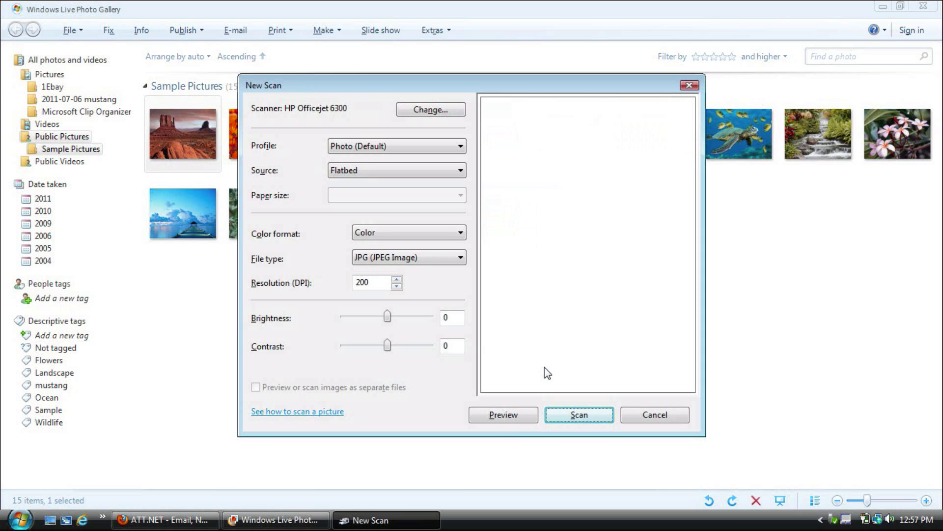
Preview the scanner bed, crop the scan area to the pink Mustang photo, and scan it
{"action": "left_click", "coordinate": [506, 417]}
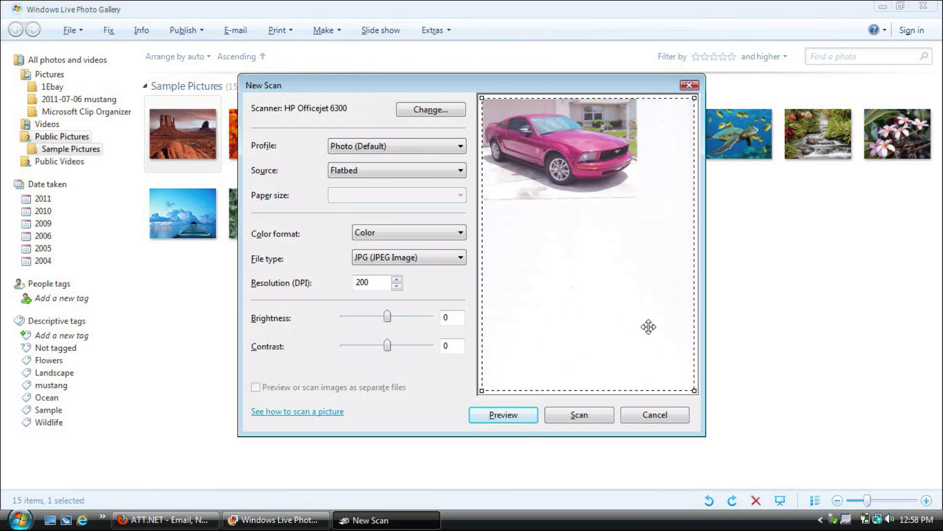
{"action": "left_click_drag", "start_coordinate": [694, 390], "coordinate": [637, 198]}
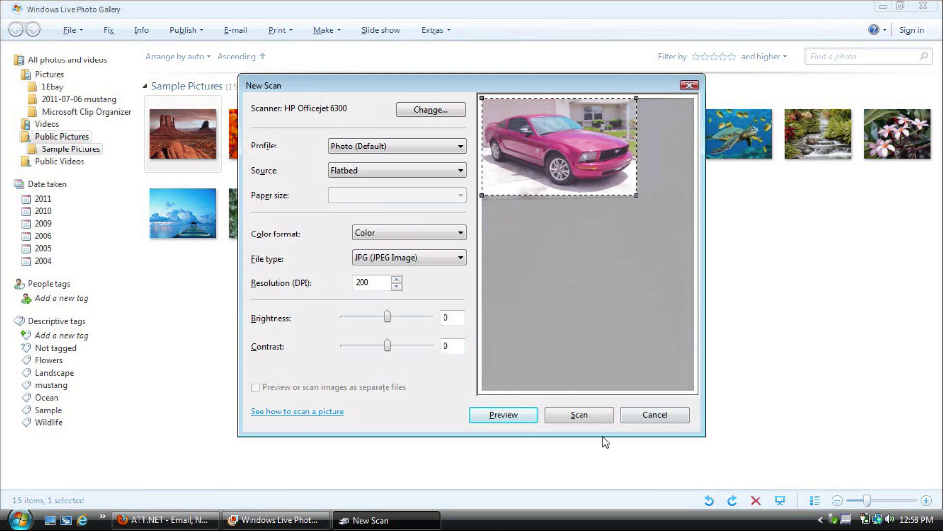
{"action": "left_click", "coordinate": [596, 416]}
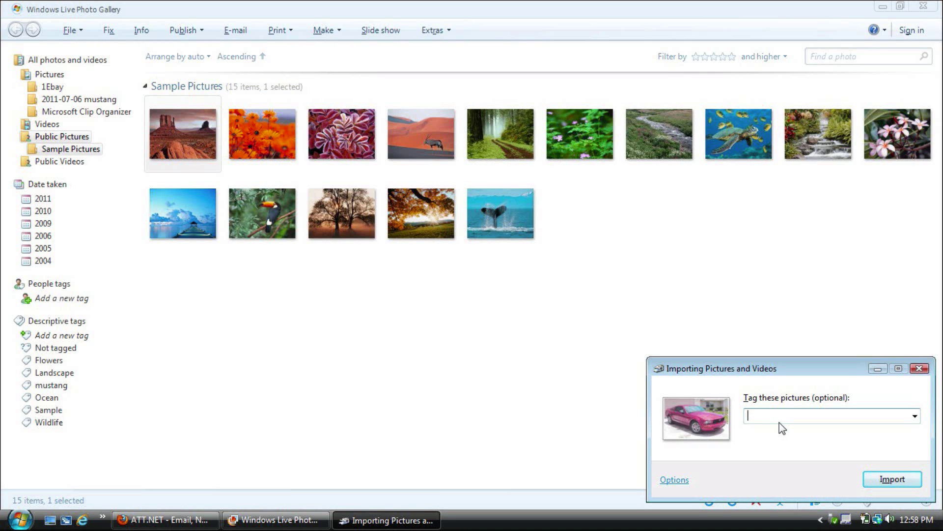
{"action": "type", "text": "mustang"}
Import the scanned Mustang picture with the 'mustang' tag
{"action": "left_click", "coordinate": [892, 479]}
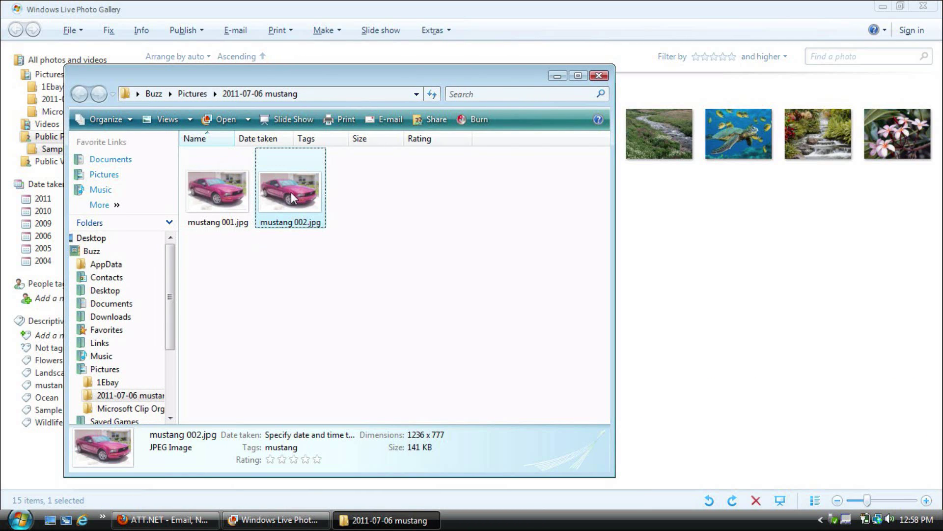
Open mustang 002.jpg full-size in the single-photo viewer
{"action": "double_click", "coordinate": [292, 193]}
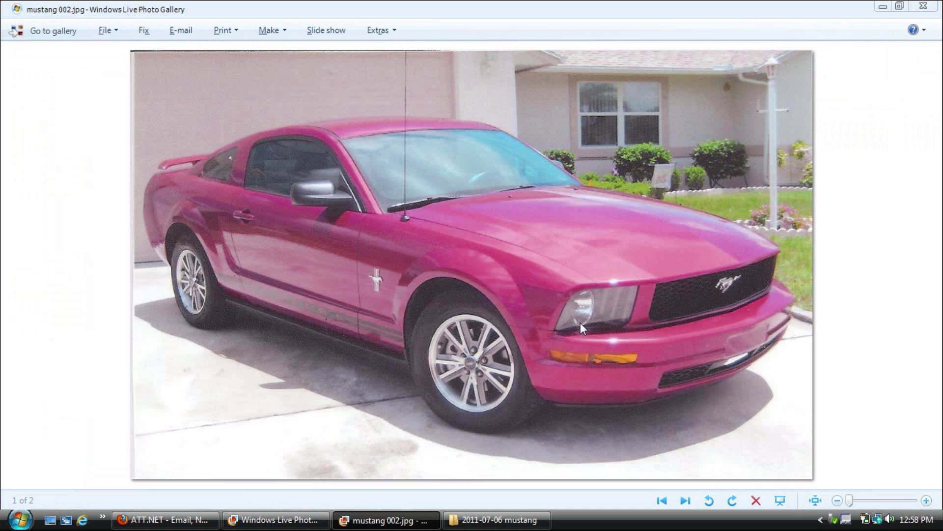